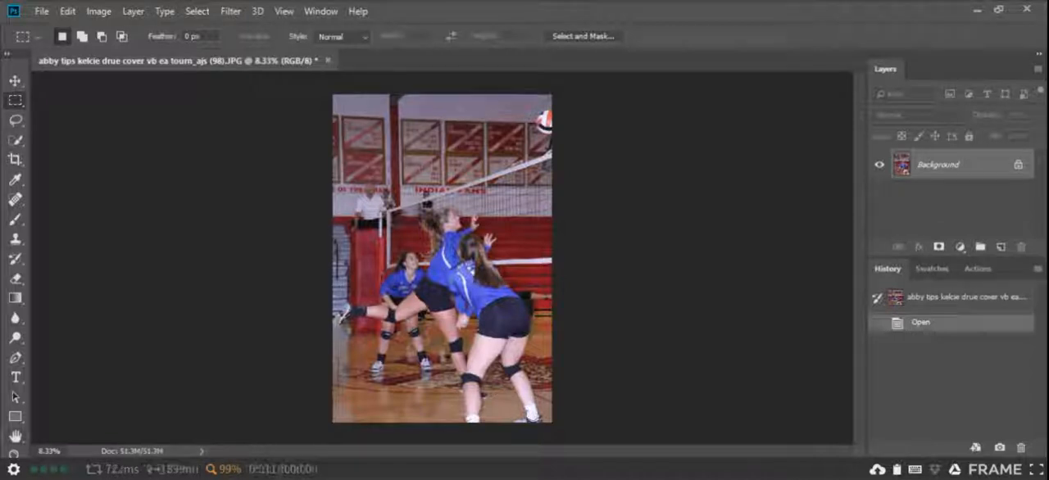
Remove the red-eye from both eyes of the background player with the Red Eye Tool at 50% pupil size and 50% darken amount.
key("h")
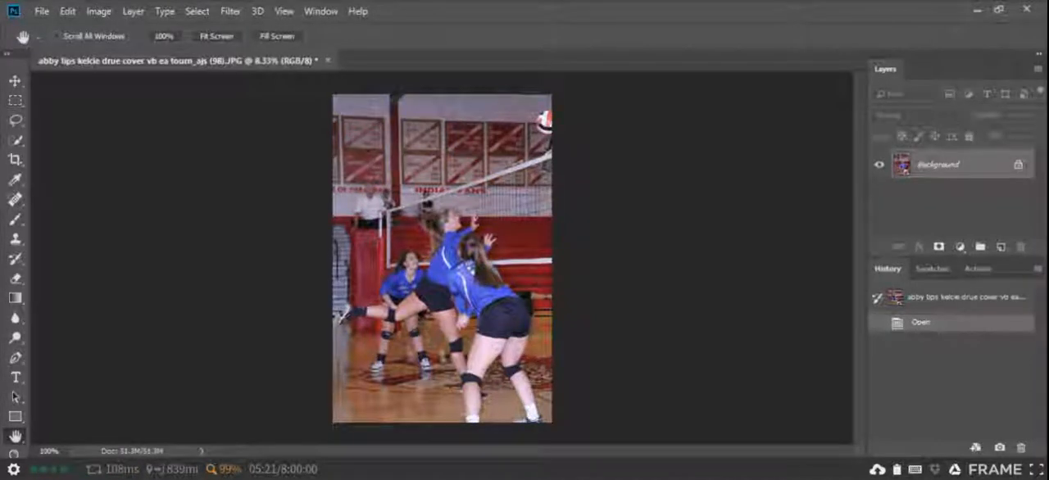
key("ctrl+1")
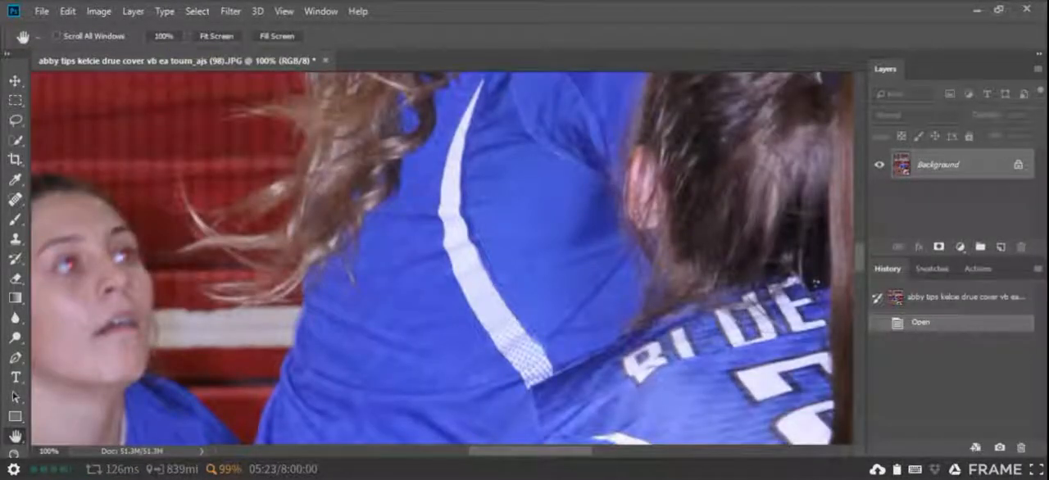
left_click_drag(451, 192, 696, 168)
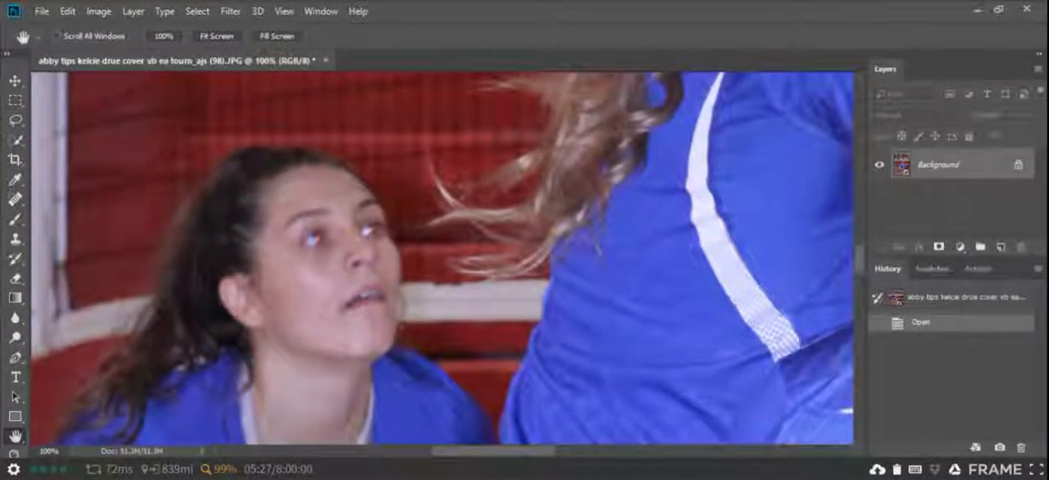
left_click_drag(442, 258, 494, 241)
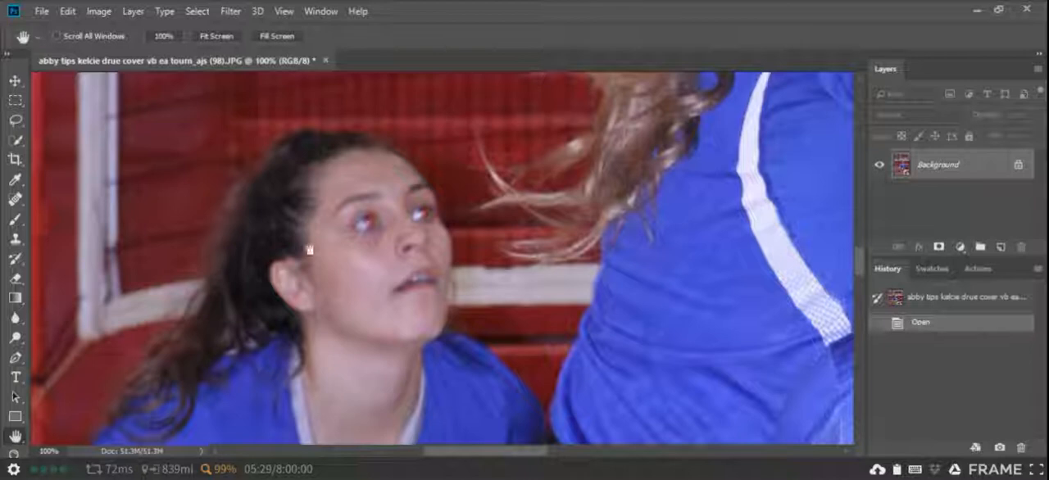
key("ctrl+plus")
key("ctrl+plus")
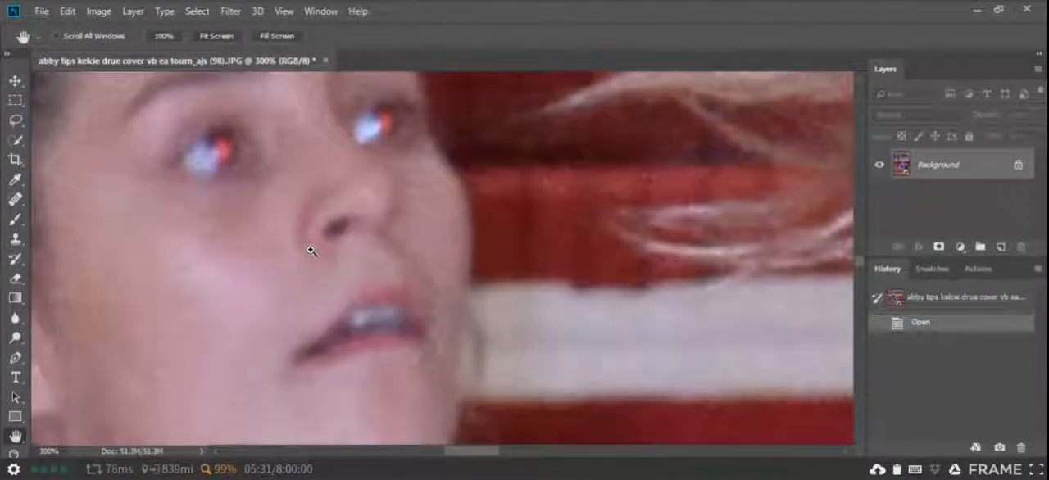
left_click_drag(310, 244, 363, 278)
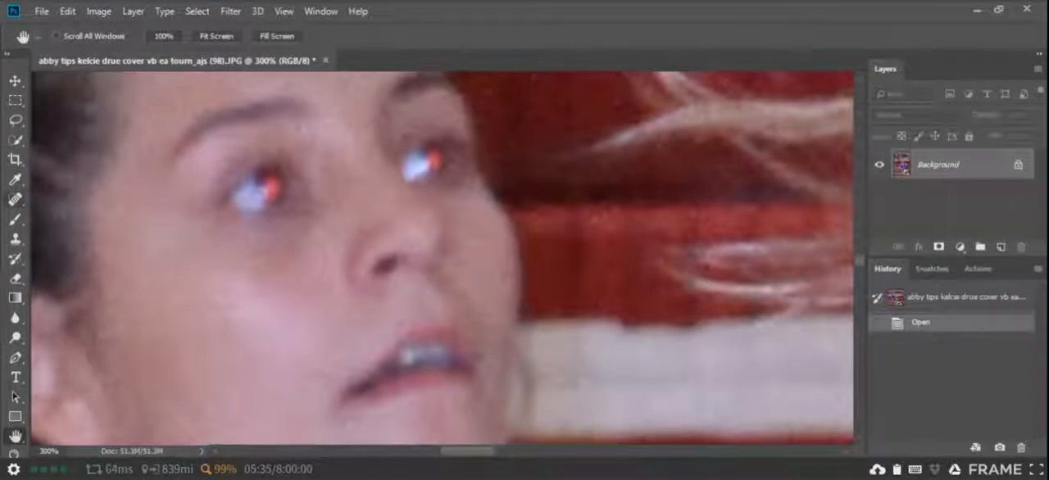
left_click(14, 199)
right_click(15, 199)
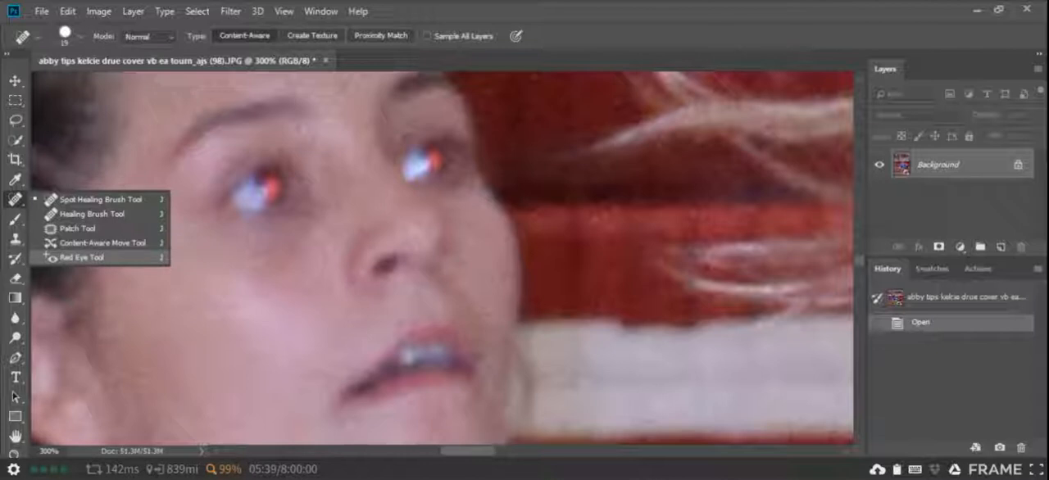
left_click(78, 257)
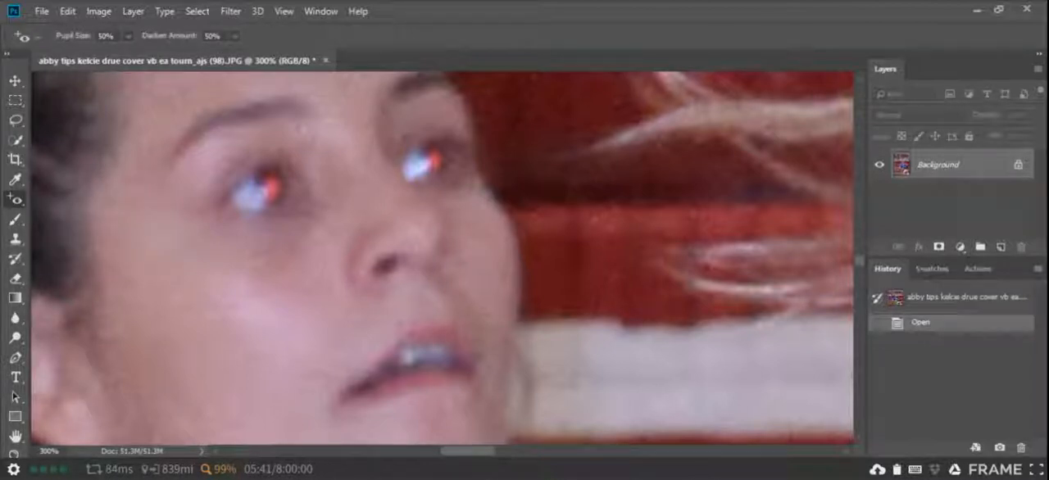
left_click(267, 185)
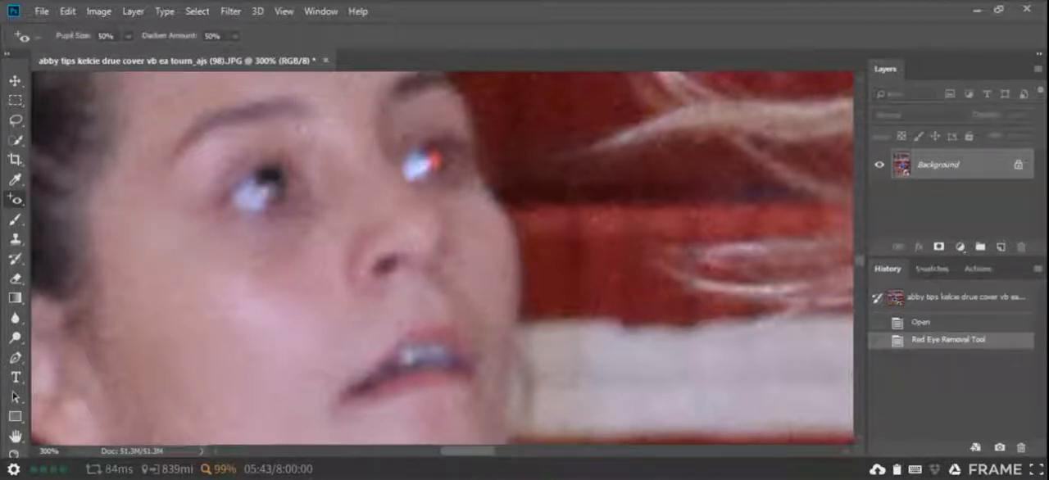
left_click(428, 160)
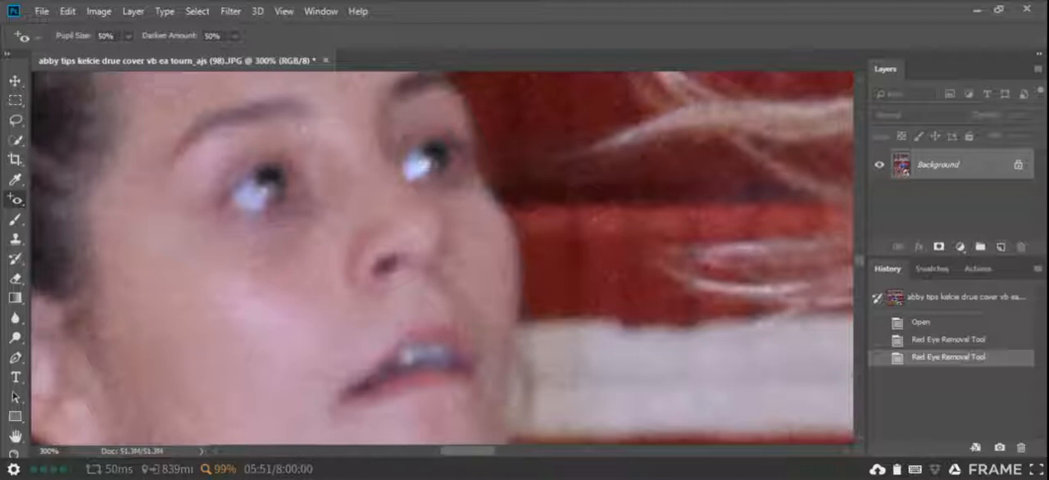
Collapse the Default Actions set and load the YB 2019 action set from Team Drive (T:).
key("ctrl+minus")
key("ctrl+minus")
key("ctrl+minus")
key("ctrl+minus")
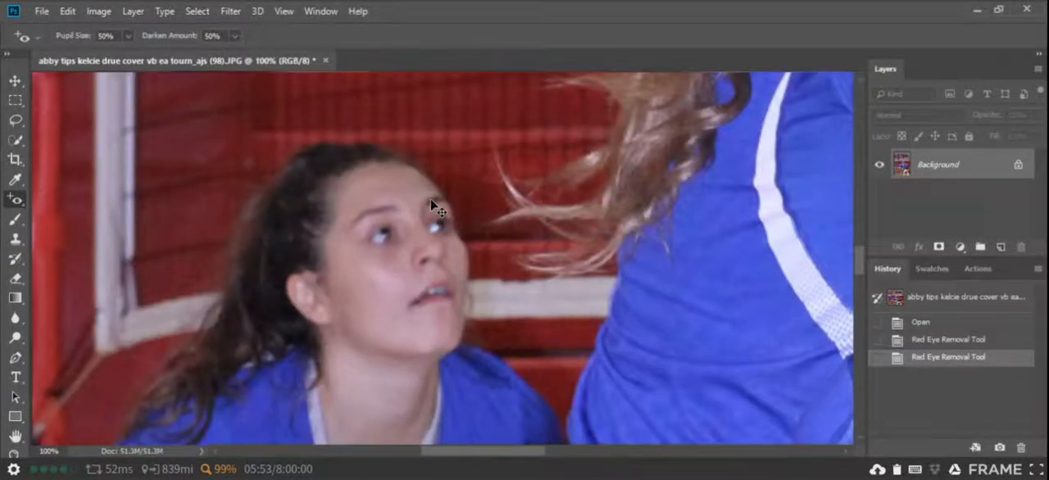
key("ctrl+minus")
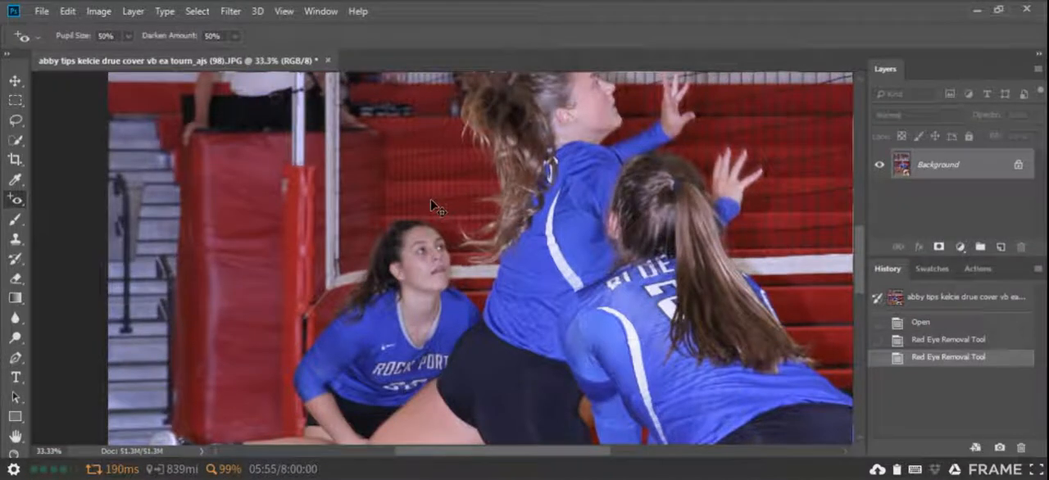
key("ctrl+minus")
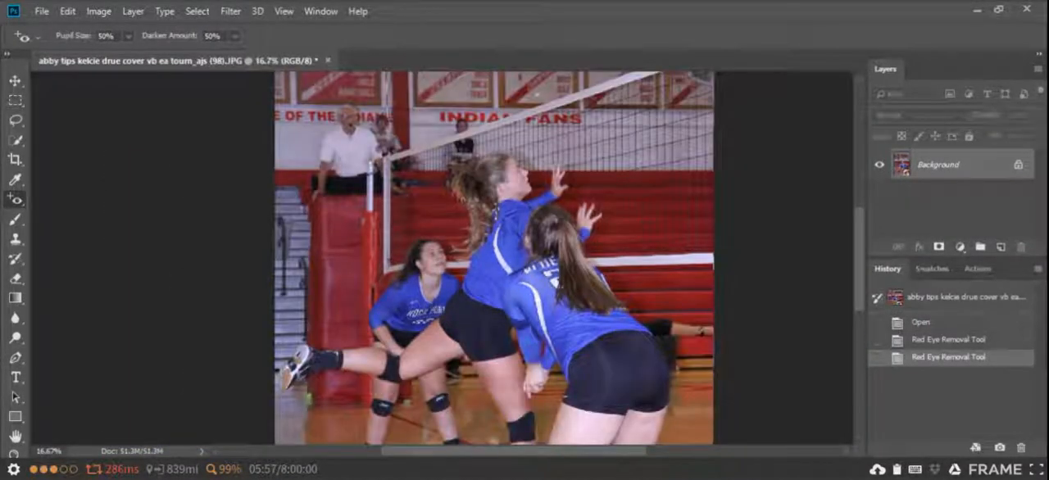
left_click(977, 269)
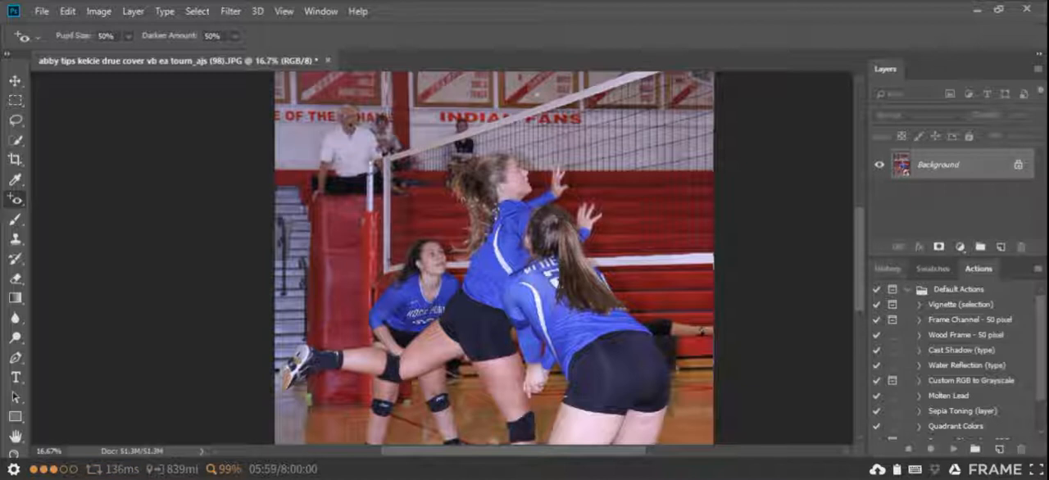
left_click(907, 290)
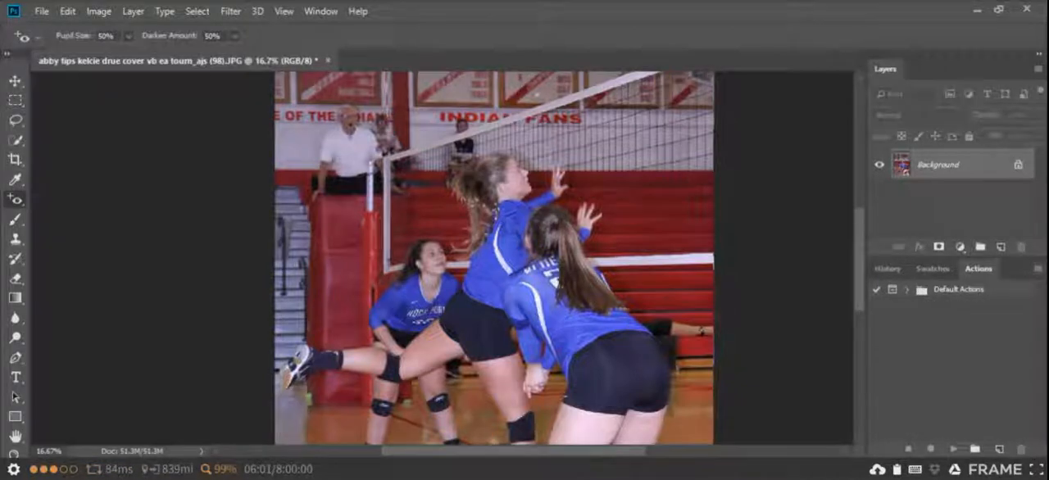
left_click(1037, 269)
left_click(918, 307)
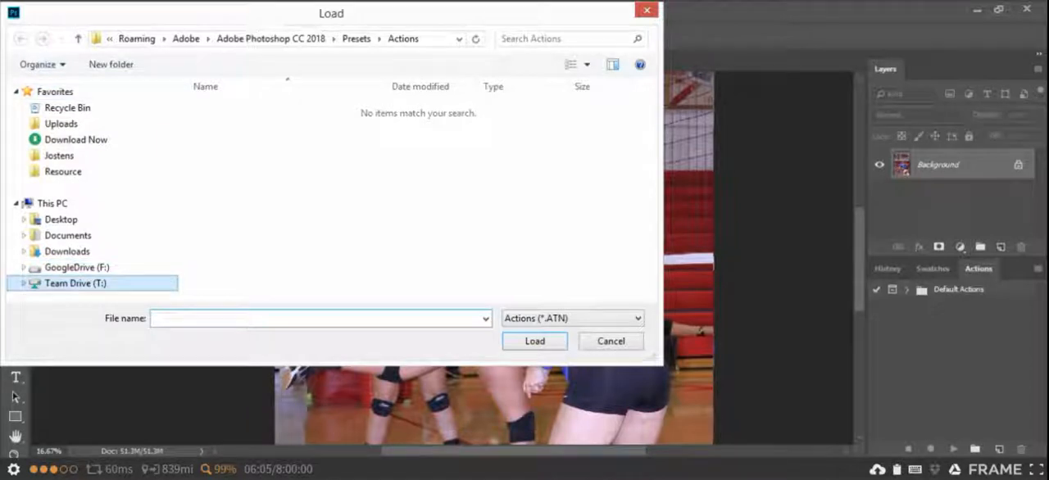
left_click(75, 283)
left_click(233, 173)
key("Return")
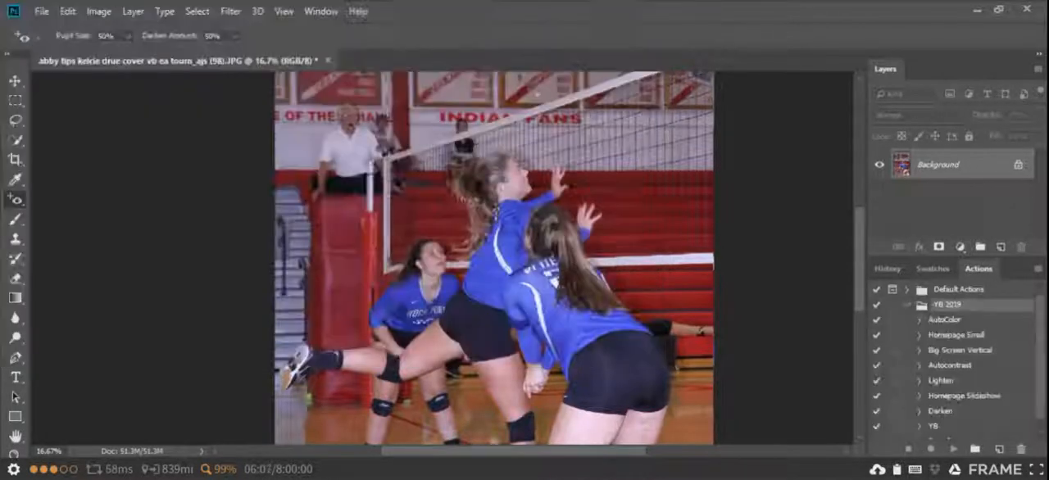
Look through the YB 2019 actions, including AutoColor and Lighten.
left_click(945, 320)
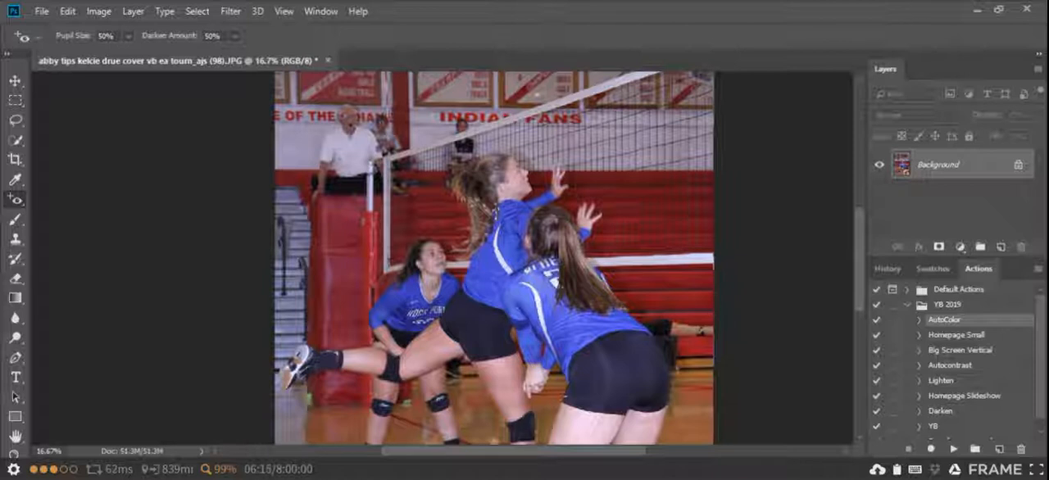
left_click(941, 381)
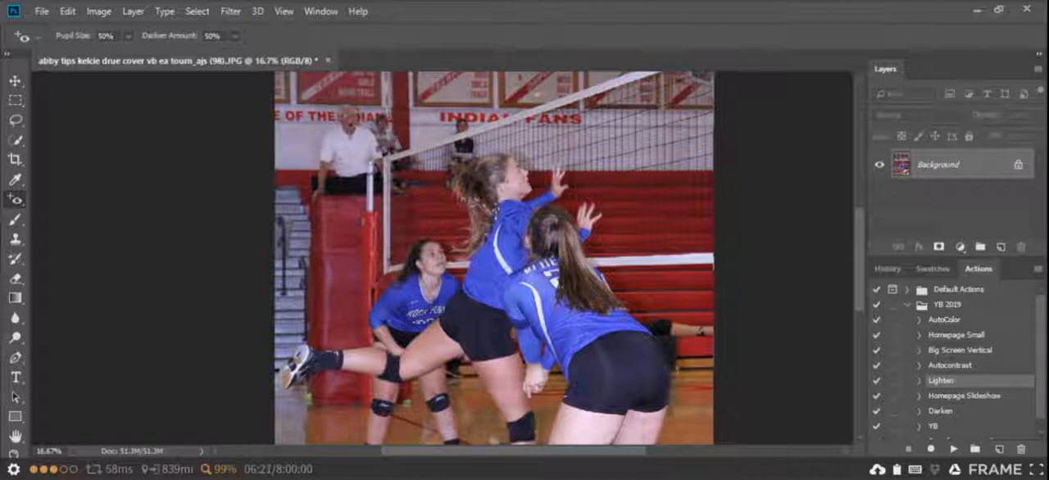
scroll(951, 361, "down", 1)
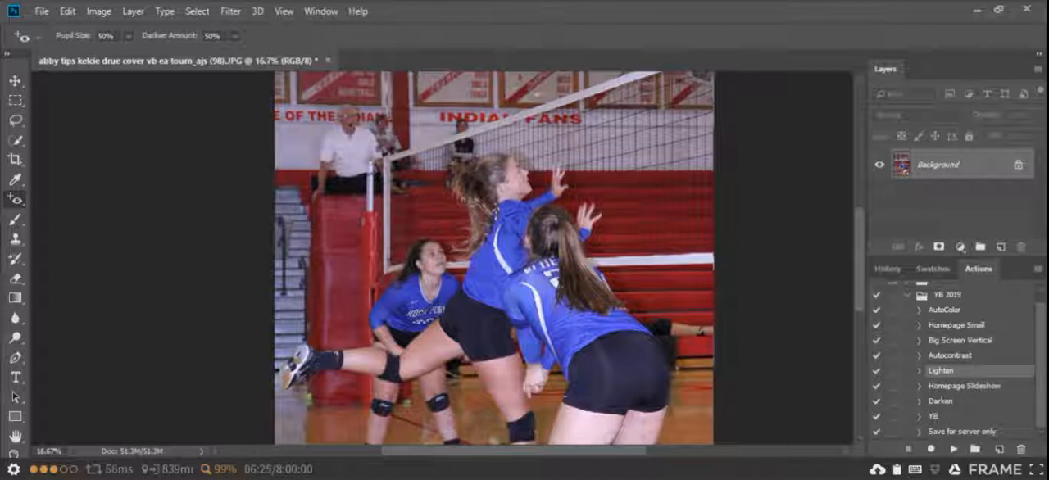
Crop the photo tightly around the head and raised hand of the jumping player at the net.
key("ctrl+minus")
key("ctrl+minus")
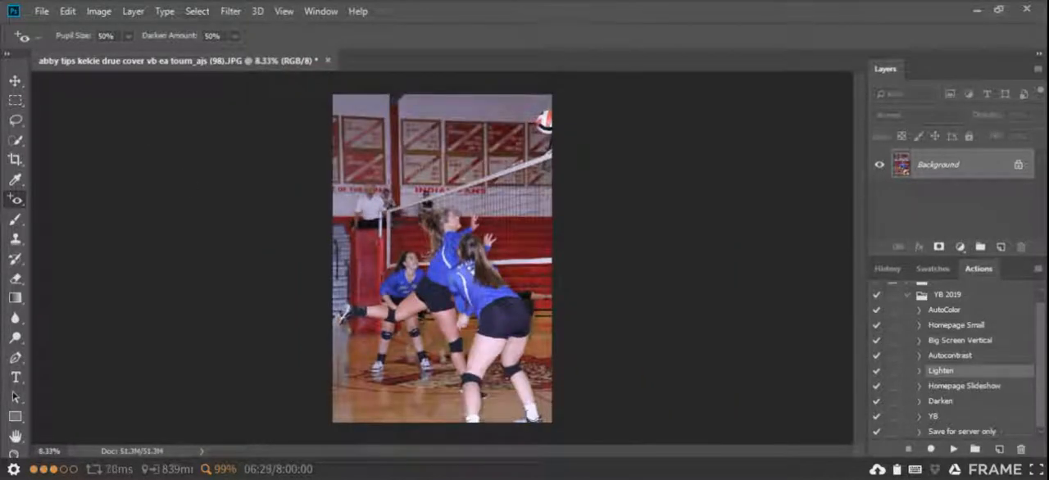
left_click(15, 159)
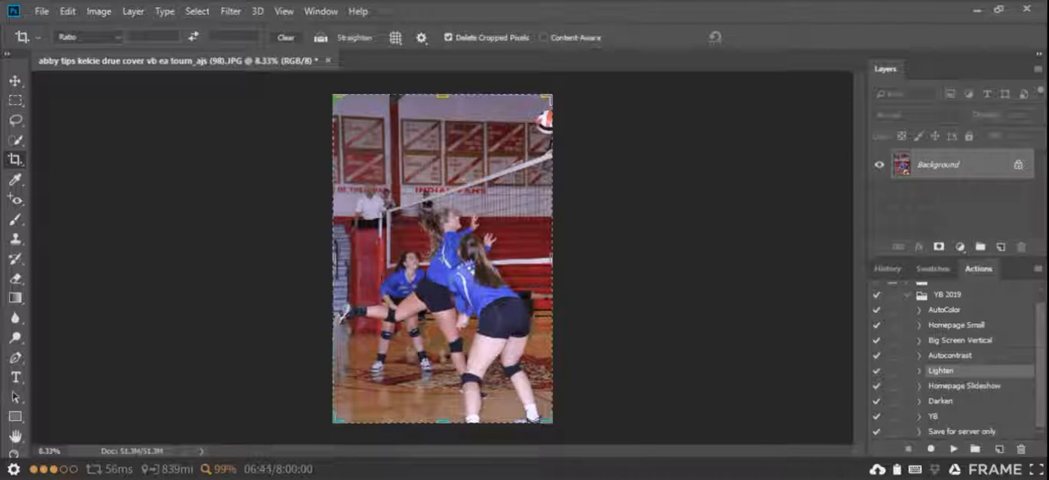
left_click_drag(444, 96, 441, 141)
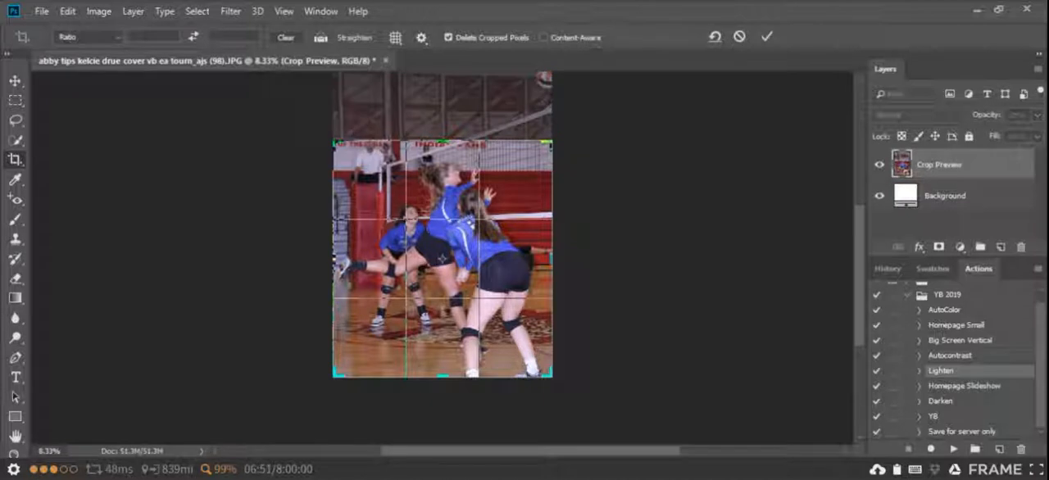
left_click_drag(442, 377, 447, 287)
left_click_drag(334, 259, 372, 257)
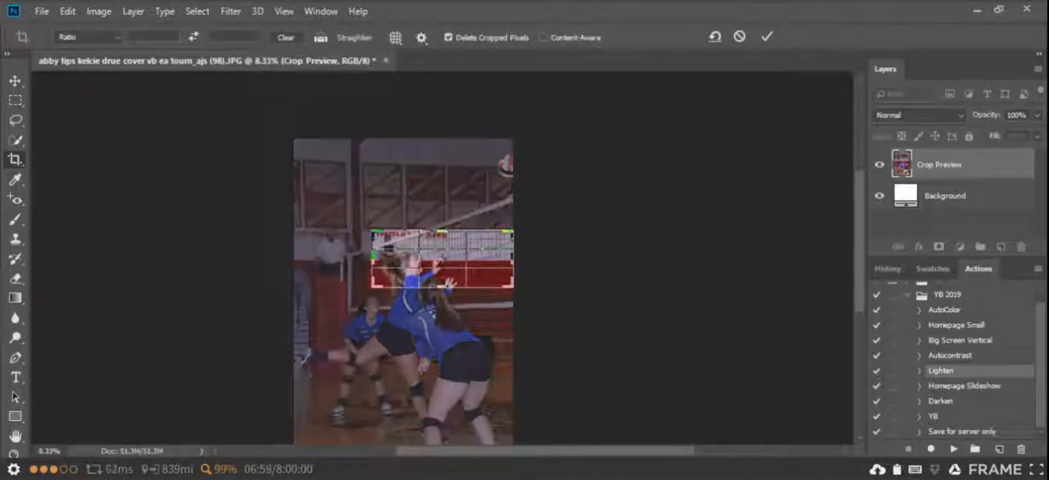
left_click_drag(513, 259, 473, 259)
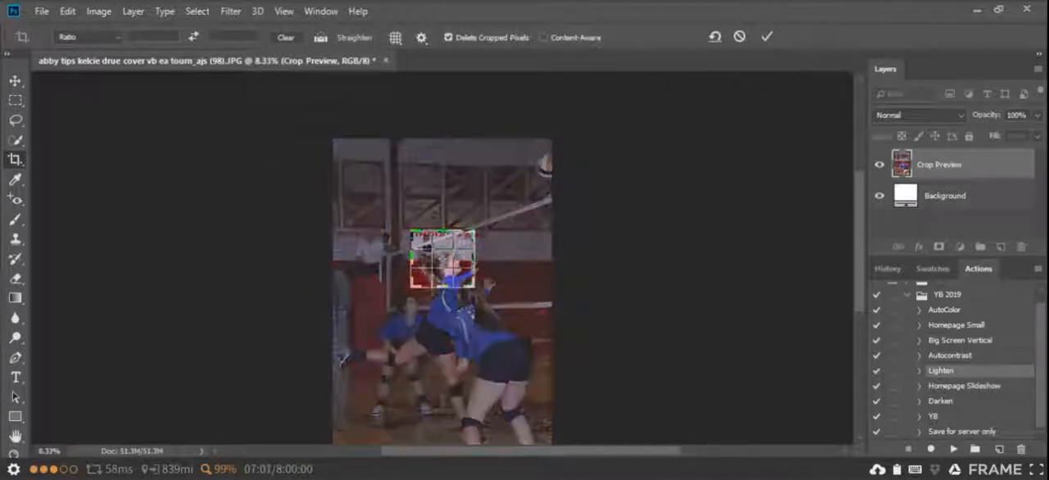
left_click_drag(442, 231, 442, 236)
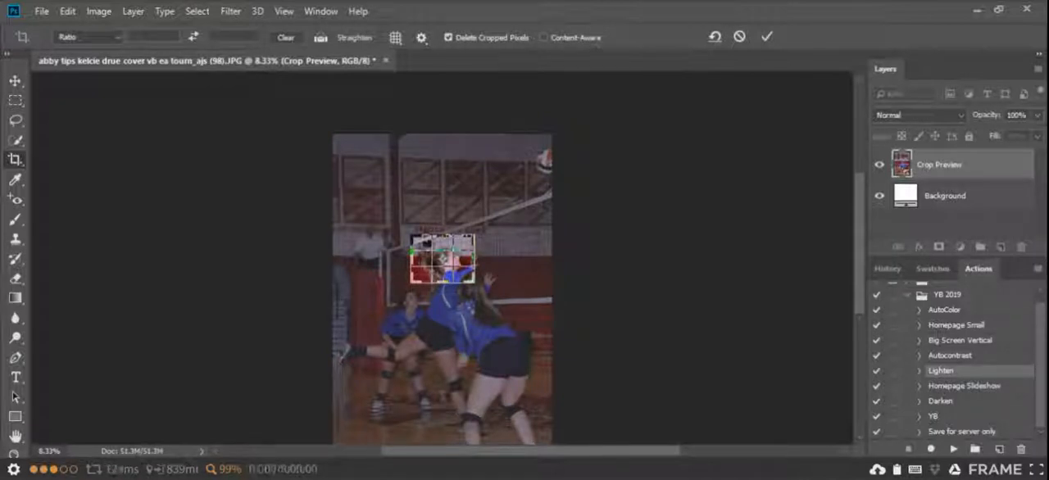
right_click(443, 259)
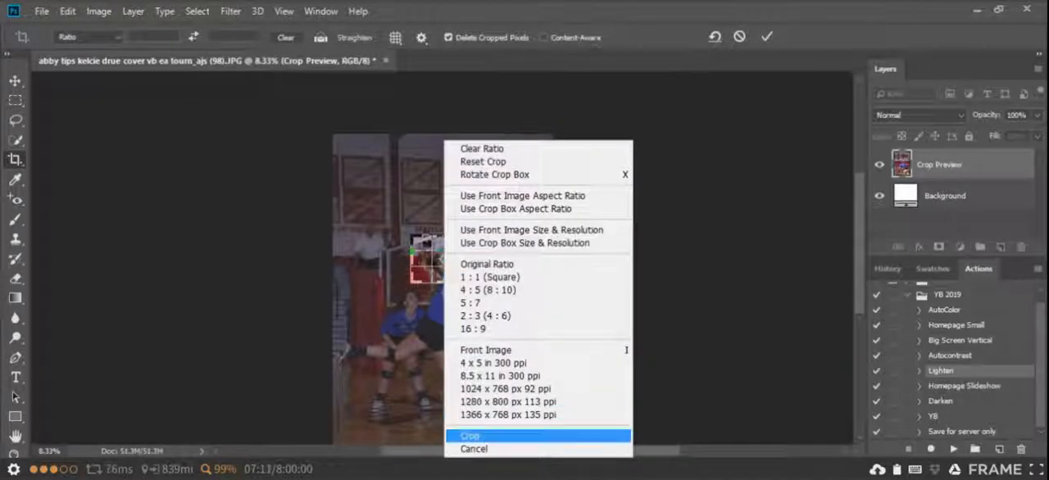
left_click(471, 436)
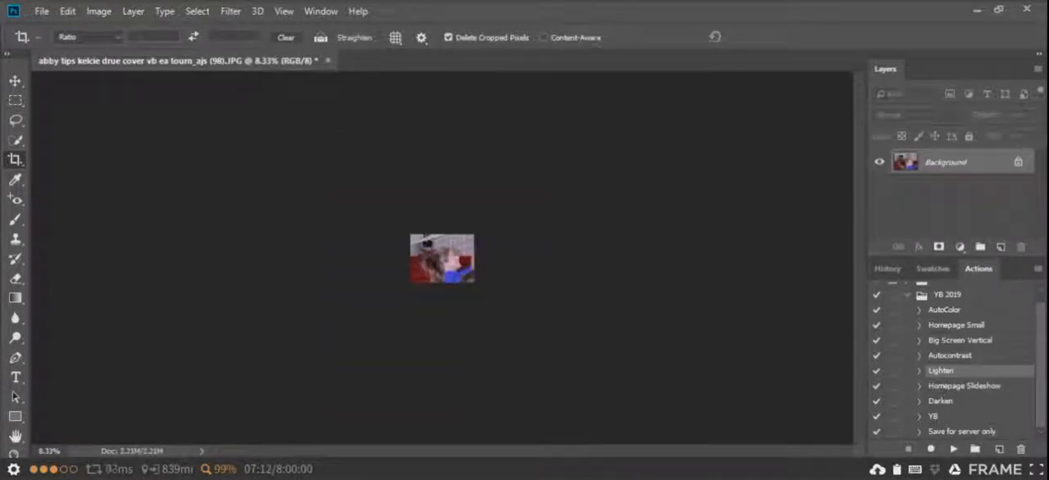
Try to save the cropped photo as a new JPEG named with the player's first name followed by "cropped".
key("ctrl+1")
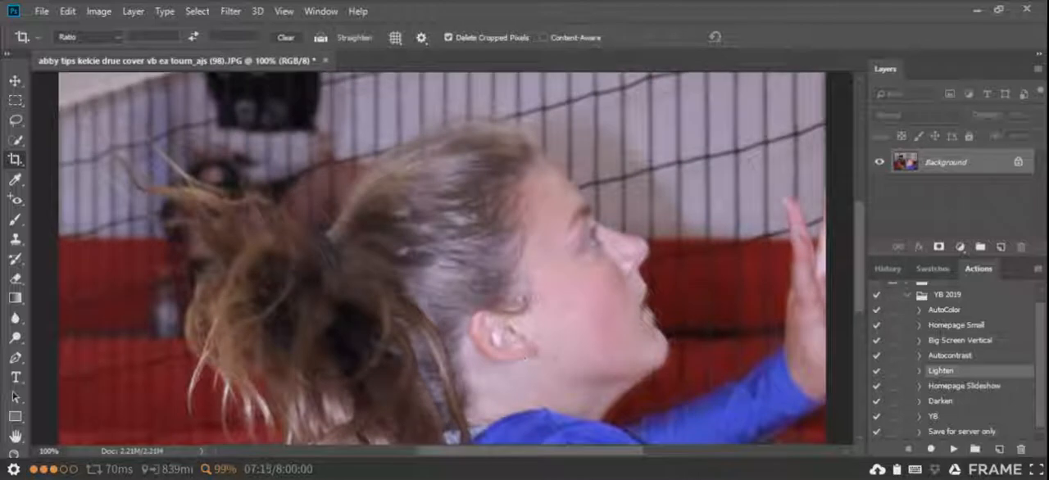
scroll(531, 363, "down", 4)
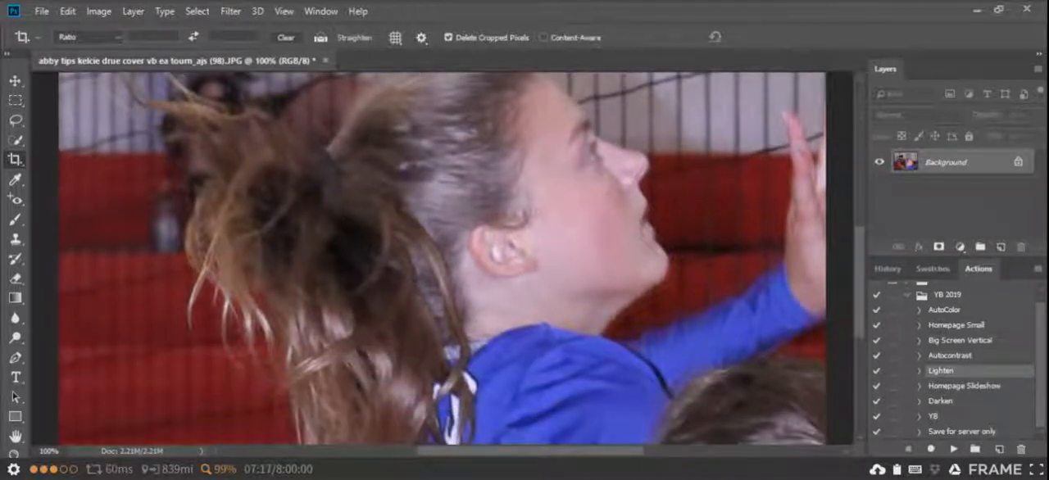
scroll(531, 297, "down", 1)
scroll(531, 297, "down", 1)
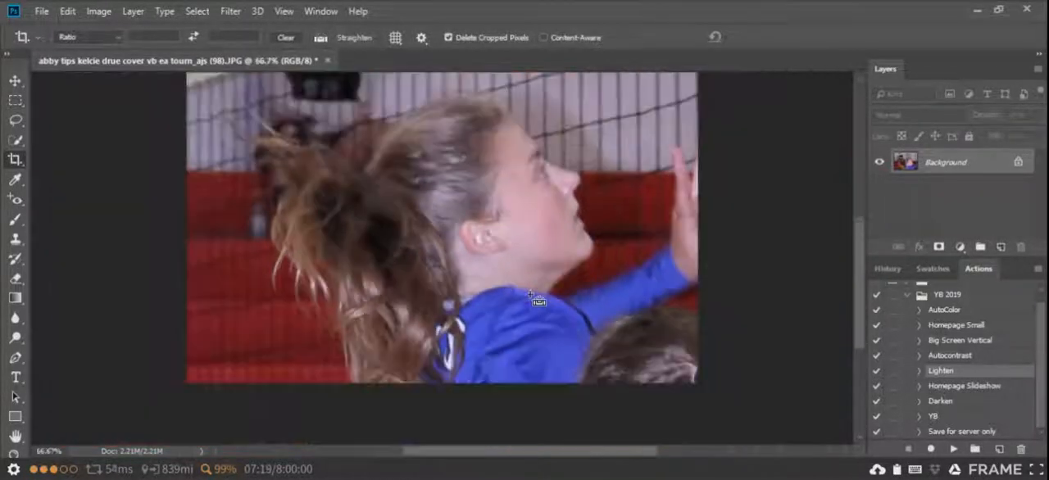
scroll(531, 297, "down", 1)
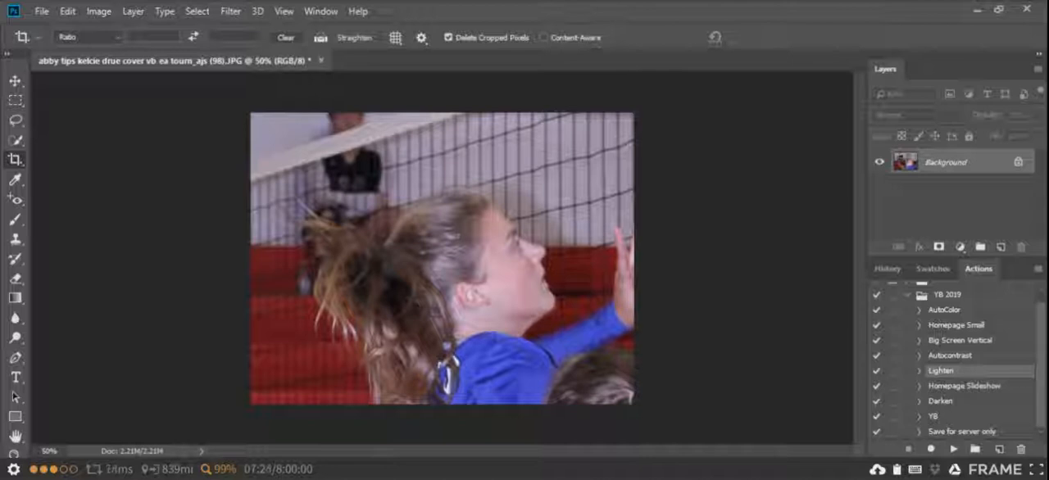
left_click(42, 11)
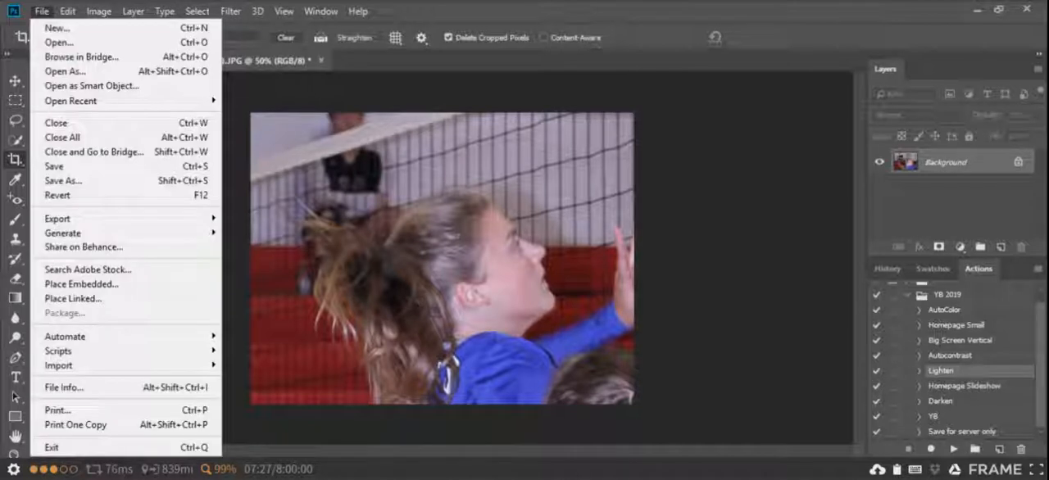
left_click(65, 180)
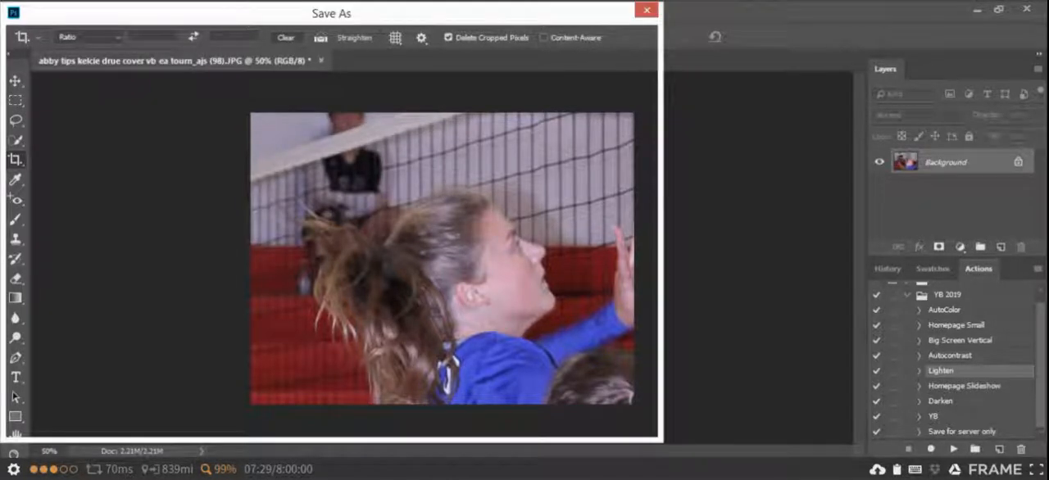
type("abby cropped")
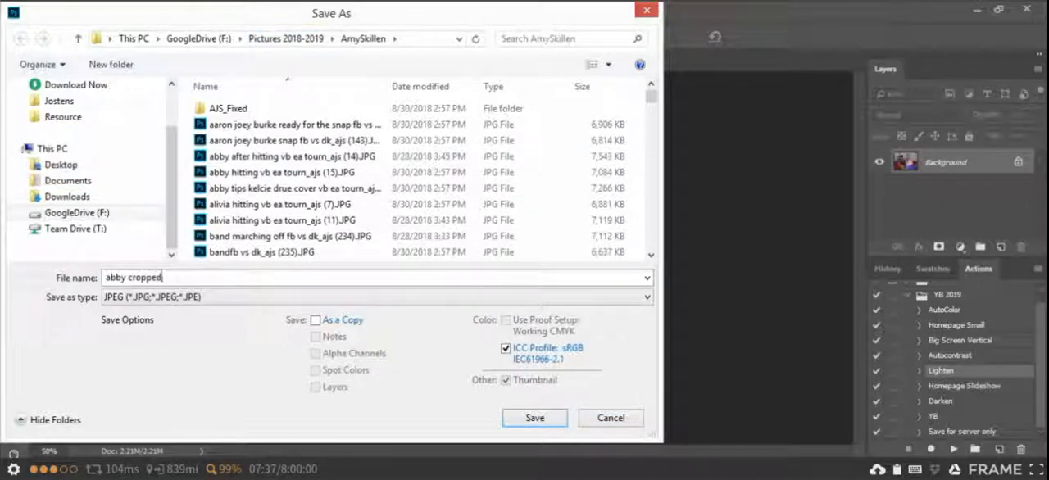
key("Return")
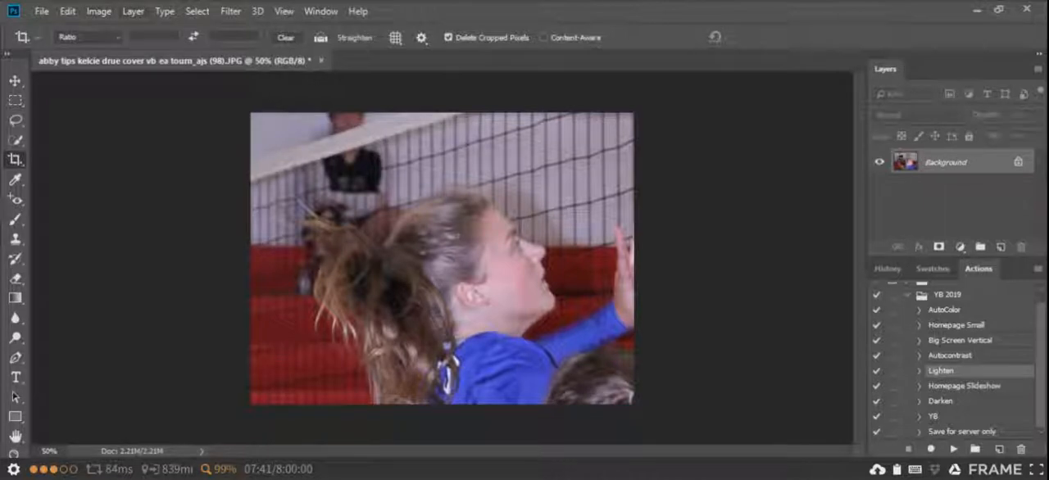
Undo the crop to restore the full volleyball photo, and fit the whole image in view.
left_click(67, 11)
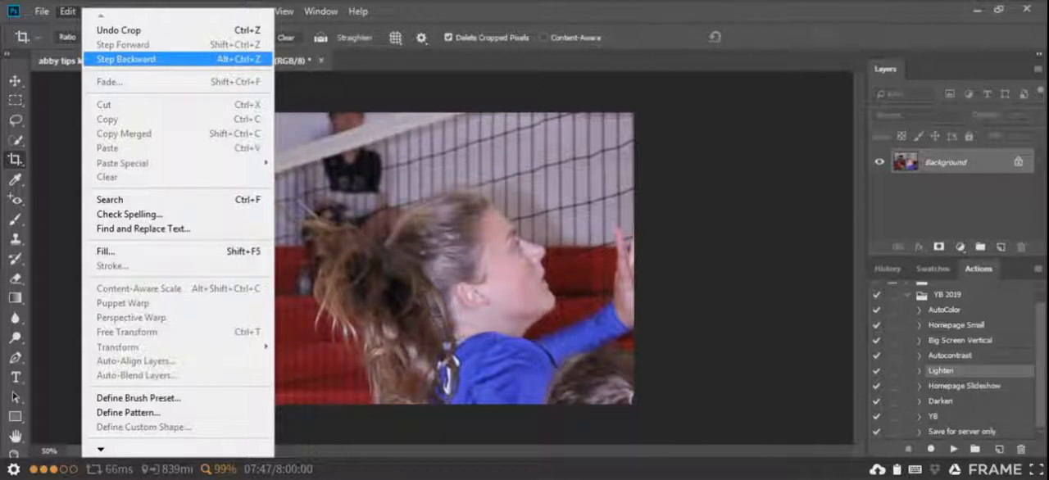
left_click(127, 59)
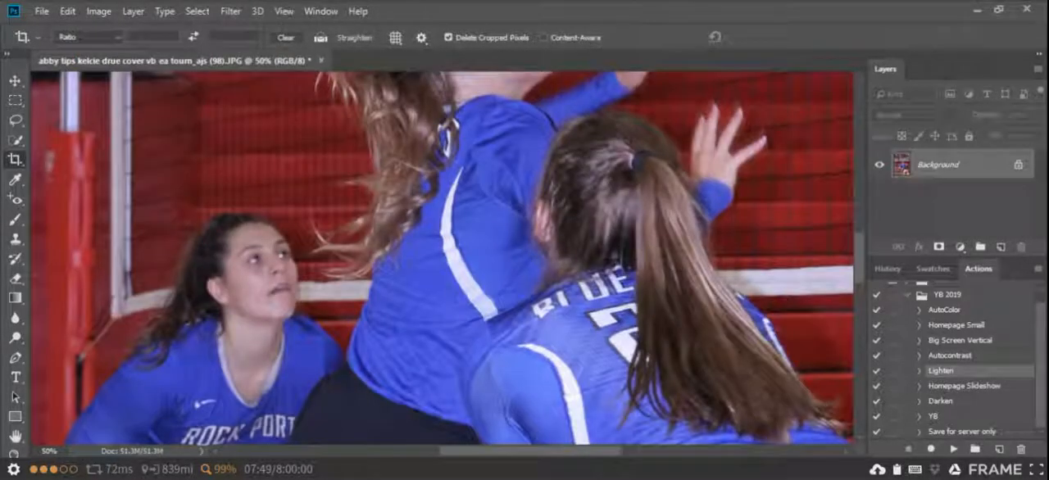
scroll(301, 246, "down", 2)
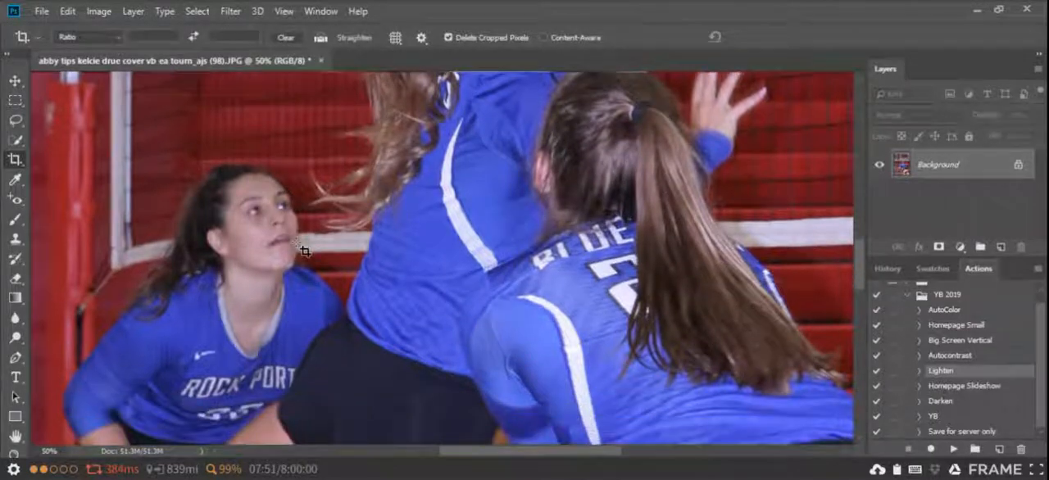
key("ctrl+minus")
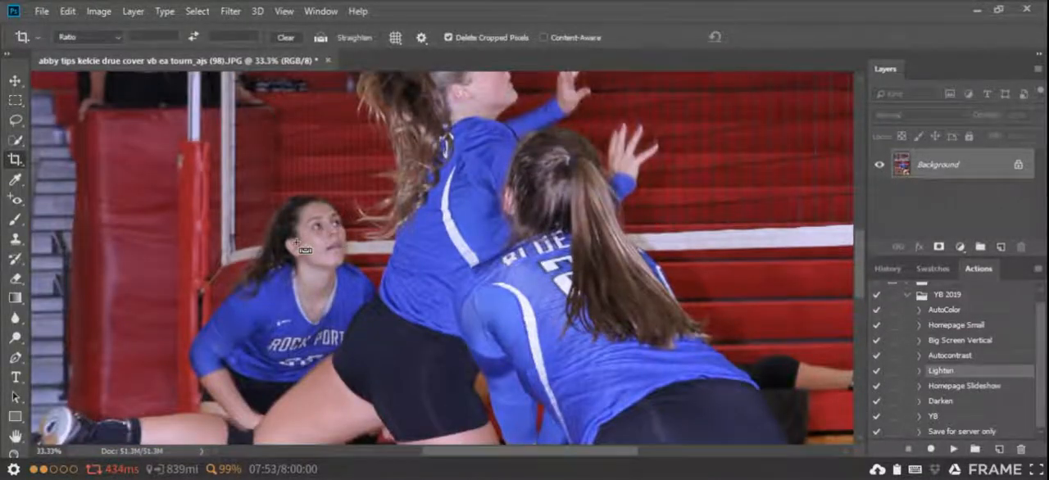
key("ctrl+minus")
key("ctrl+minus")
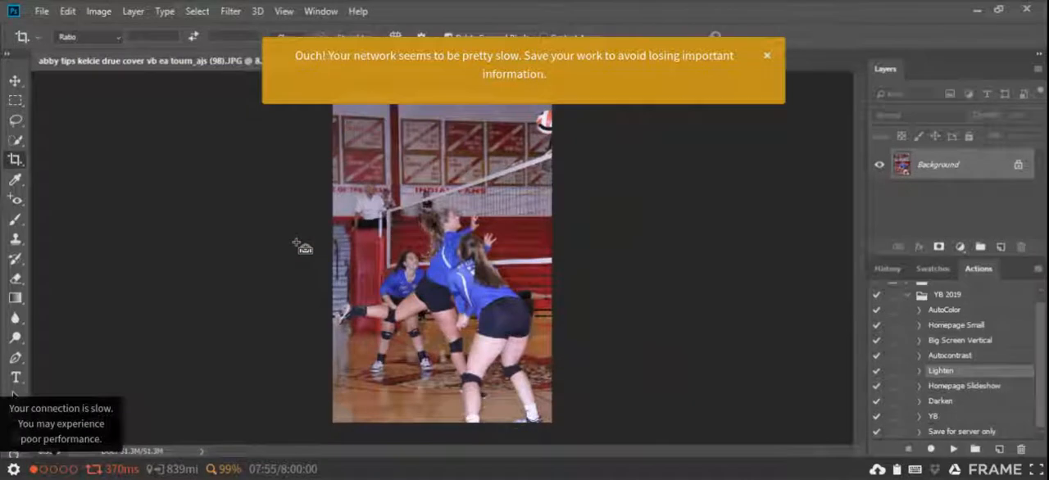
left_click(767, 56)
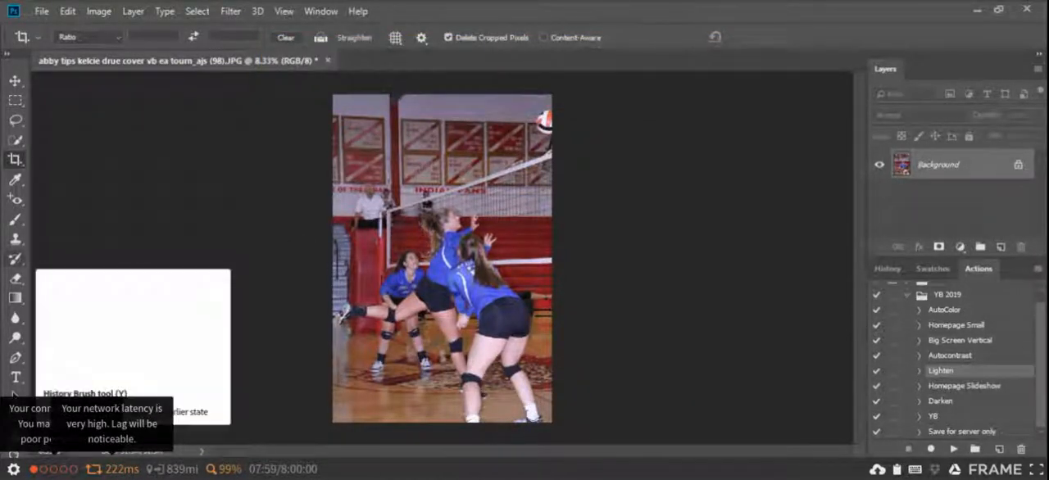
left_click_drag(332, 95, 554, 423)
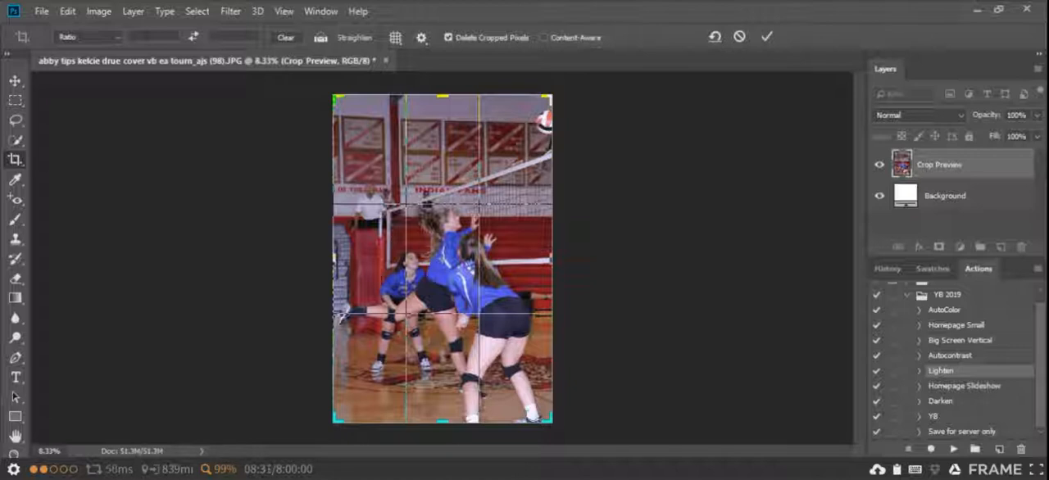
left_click_drag(333, 258, 296, 258)
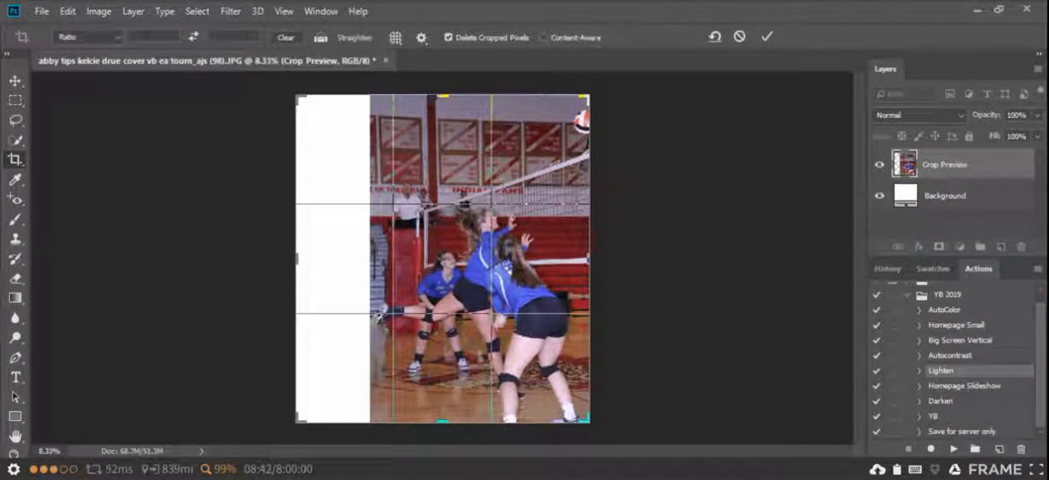
left_click_drag(296, 258, 334, 258)
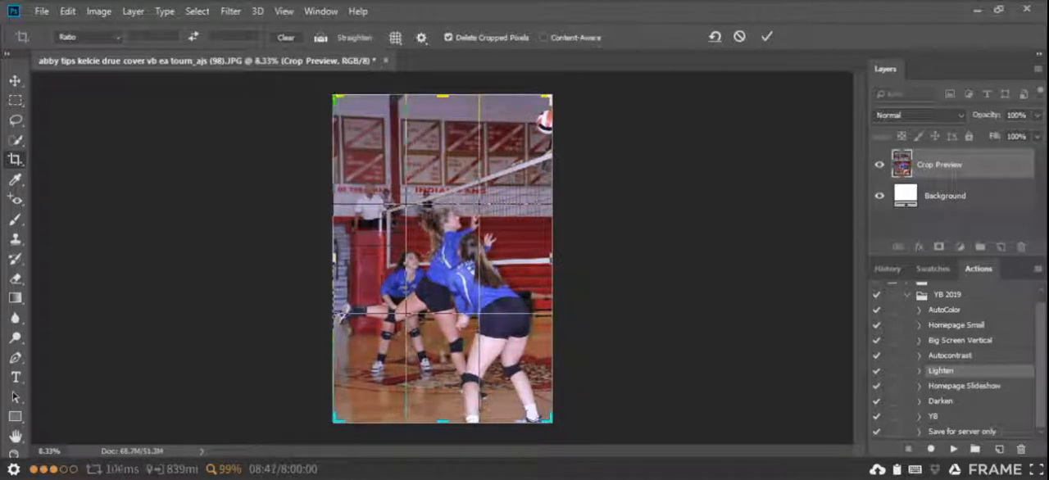
right_click(364, 142)
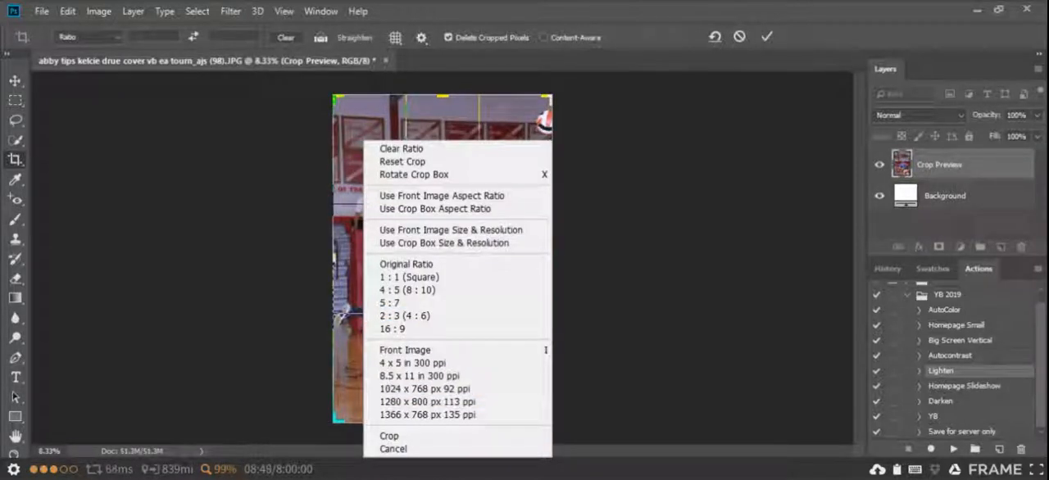
left_click(393, 449)
Switch to the Rectangular Marquee Tool and select the YB action in the YB 2019 set.
key("m")
left_click(935, 416)
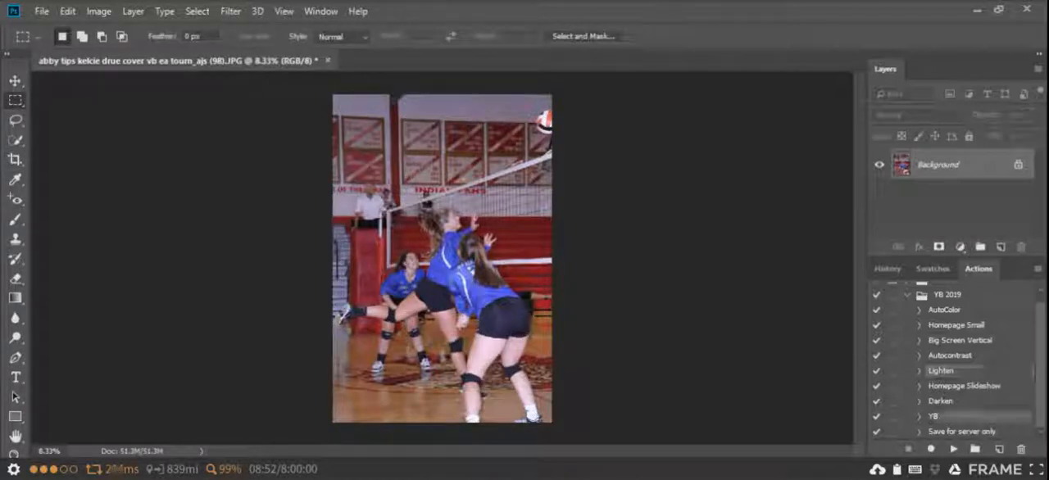